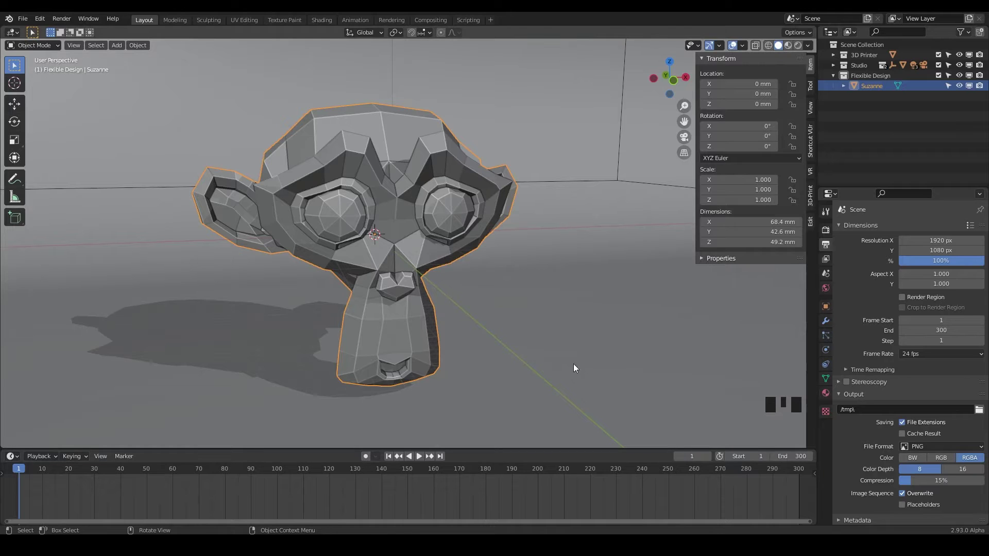
- Enable Emulate 3 Button Mouse in the input preferences and save the preferences
{"action": "left_click", "coordinate": [494, 358]}
{"action": "left_click", "coordinate": [40, 20]}
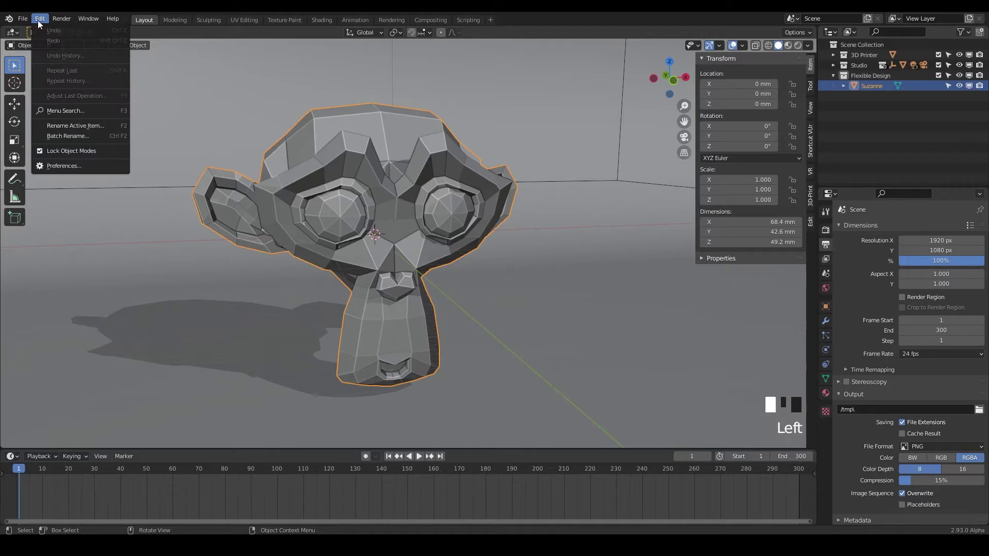
{"action": "left_click", "coordinate": [62, 165]}
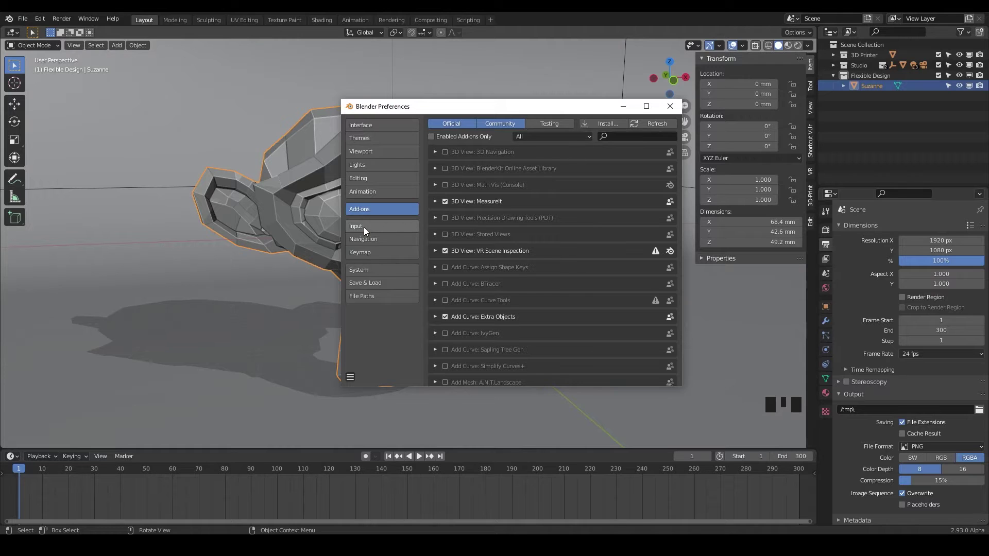
{"action": "left_click", "coordinate": [364, 227]}
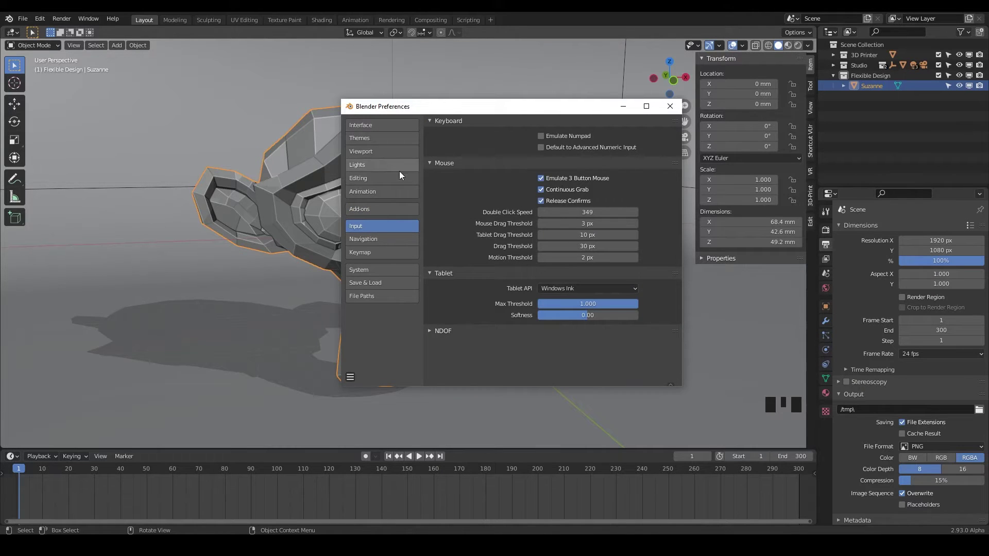
{"action": "left_click", "coordinate": [432, 163]}
{"action": "left_click", "coordinate": [432, 164]}
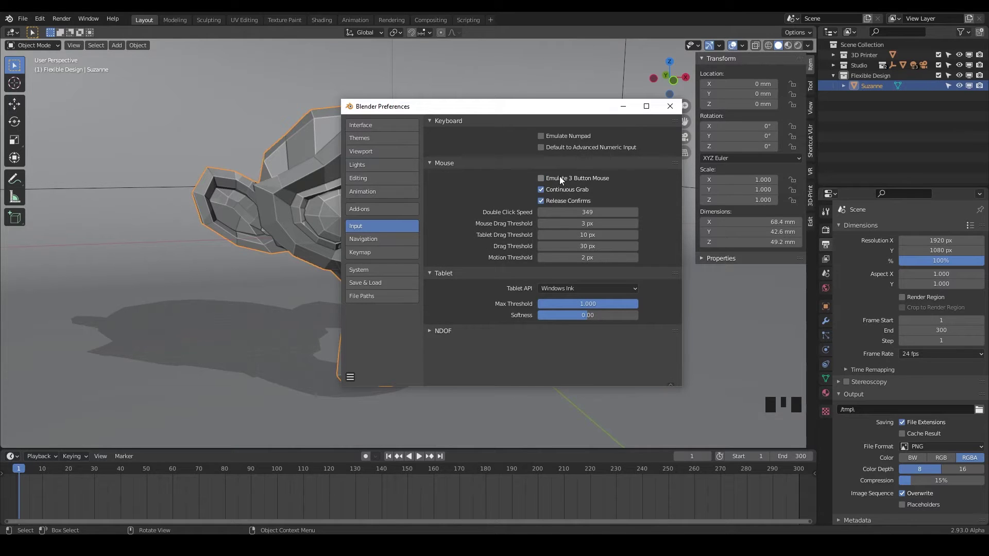
{"action": "left_click", "coordinate": [541, 178]}
{"action": "left_click", "coordinate": [351, 377]}
{"action": "left_click", "coordinate": [359, 350]}
- Enable Emulate Numpad, save the preferences and close the preferences window
{"action": "left_click", "coordinate": [540, 136]}
{"action": "left_click", "coordinate": [350, 377]}
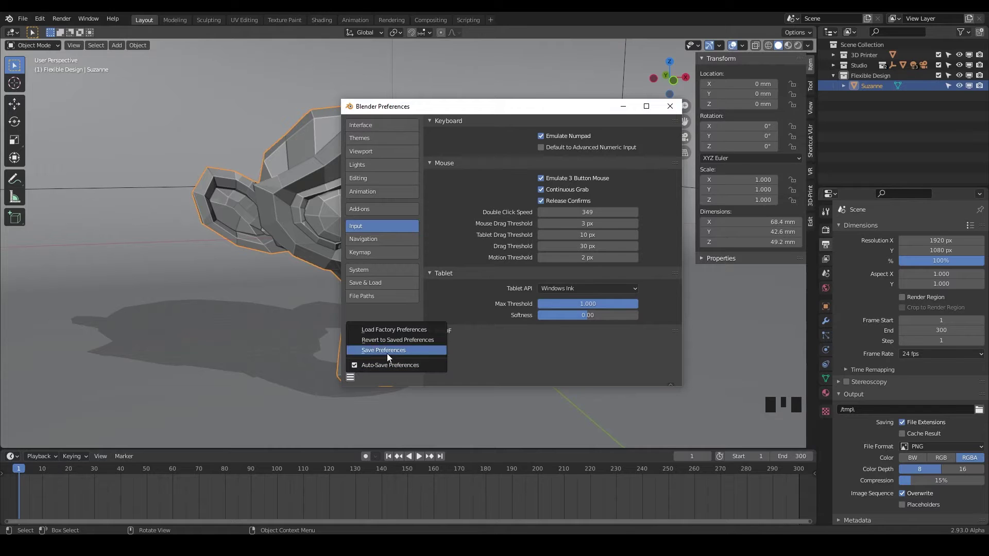
{"action": "left_click", "coordinate": [386, 351]}
{"action": "left_click", "coordinate": [668, 107]}
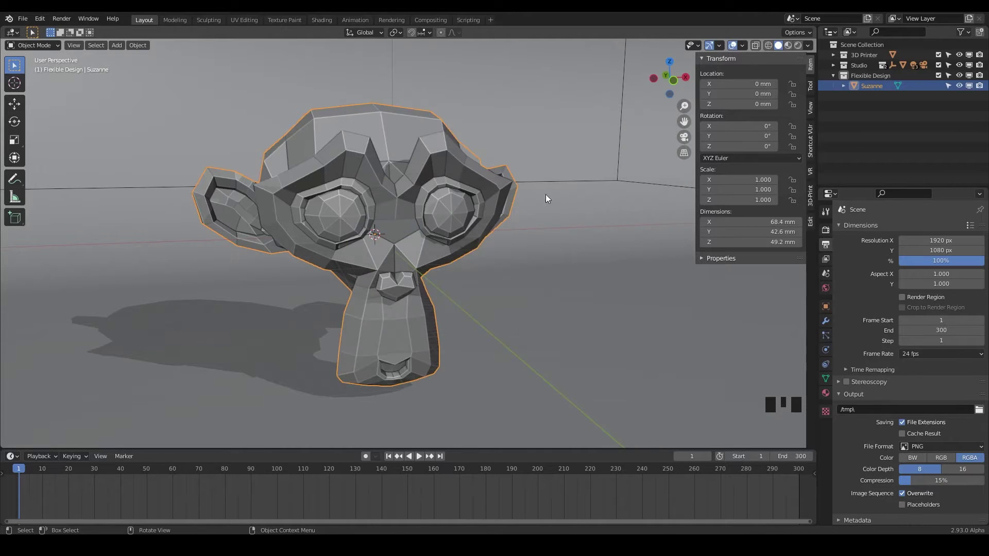
- Orbit around the Suzanne head to view its face from the front and from slightly different angles
{"action": "right_click", "coordinate": [461, 234], "text": "alt+shift"}
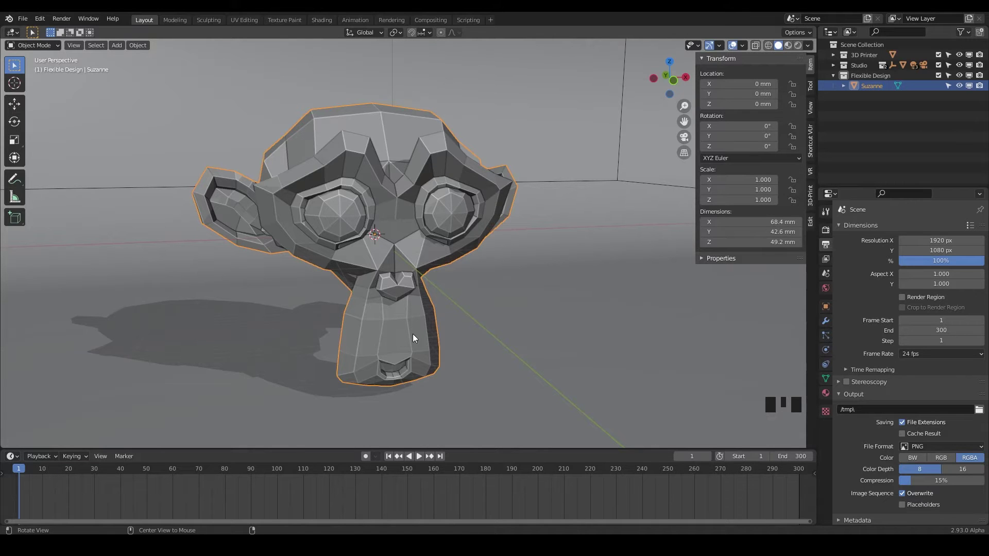
{"action": "mouse_move", "coordinate": [413, 334]}
{"action": "middle_mouse_down"}
{"action": "mouse_move", "coordinate": [367, 332]}
{"action": "mouse_move", "coordinate": [429, 332]}
{"action": "mouse_move", "coordinate": [407, 333]}
{"action": "middle_mouse_up"}
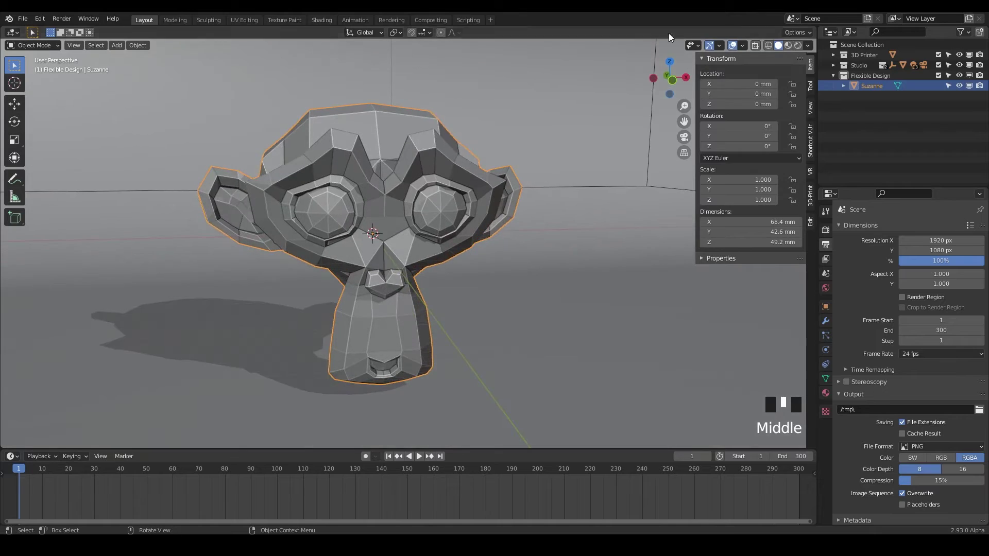
{"action": "mouse_move", "coordinate": [660, 85]}
{"action": "left_mouse_down"}
{"action": "mouse_move", "coordinate": [627, 87]}
{"action": "mouse_move", "coordinate": [652, 83]}
{"action": "mouse_move", "coordinate": [653, 98]}
{"action": "mouse_move", "coordinate": [661, 86]}
{"action": "left_mouse_up"}
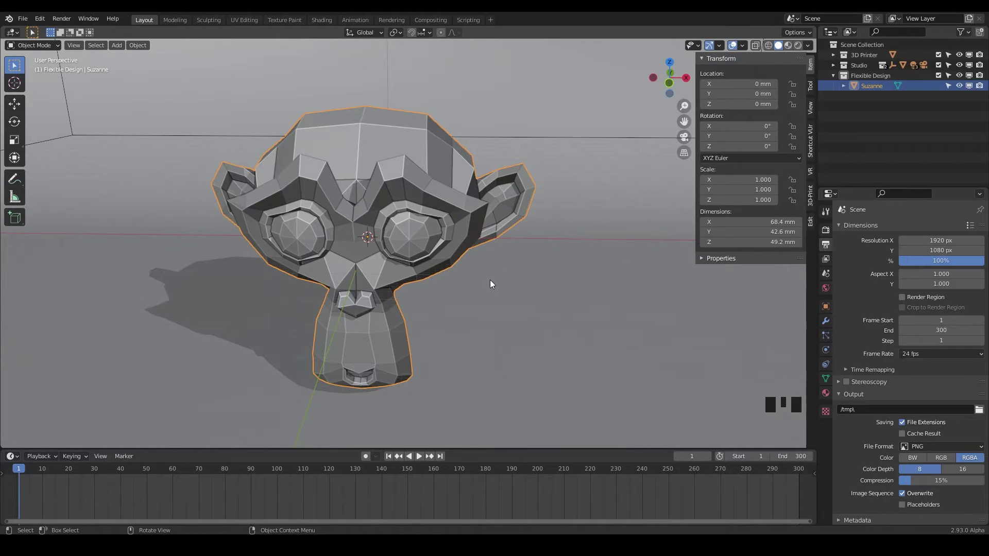
{"action": "mouse_move", "coordinate": [411, 281]}
{"action": "middle_mouse_down"}
{"action": "mouse_move", "coordinate": [415, 265]}
{"action": "mouse_move", "coordinate": [430, 269]}
{"action": "mouse_move", "coordinate": [390, 270]}
{"action": "mouse_move", "coordinate": [409, 263]}
{"action": "mouse_move", "coordinate": [431, 279]}
{"action": "mouse_move", "coordinate": [425, 268]}
{"action": "mouse_move", "coordinate": [440, 267]}
{"action": "mouse_move", "coordinate": [400, 264]}
{"action": "mouse_move", "coordinate": [432, 274]}
{"action": "mouse_move", "coordinate": [427, 252]}
{"action": "mouse_move", "coordinate": [441, 272]}
{"action": "mouse_move", "coordinate": [386, 278]}
{"action": "mouse_move", "coordinate": [394, 276]}
{"action": "mouse_move", "coordinate": [382, 270]}
{"action": "mouse_move", "coordinate": [423, 270]}
{"action": "mouse_move", "coordinate": [417, 262]}
{"action": "middle_mouse_up"}
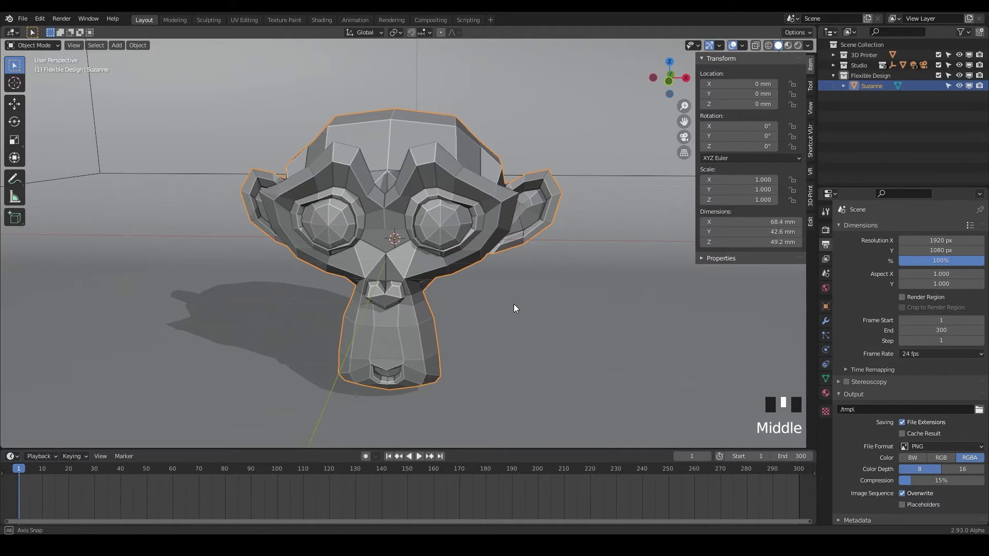
{"action": "middle_click_drag", "start_coordinate": [514, 304], "coordinate": [541, 304]}
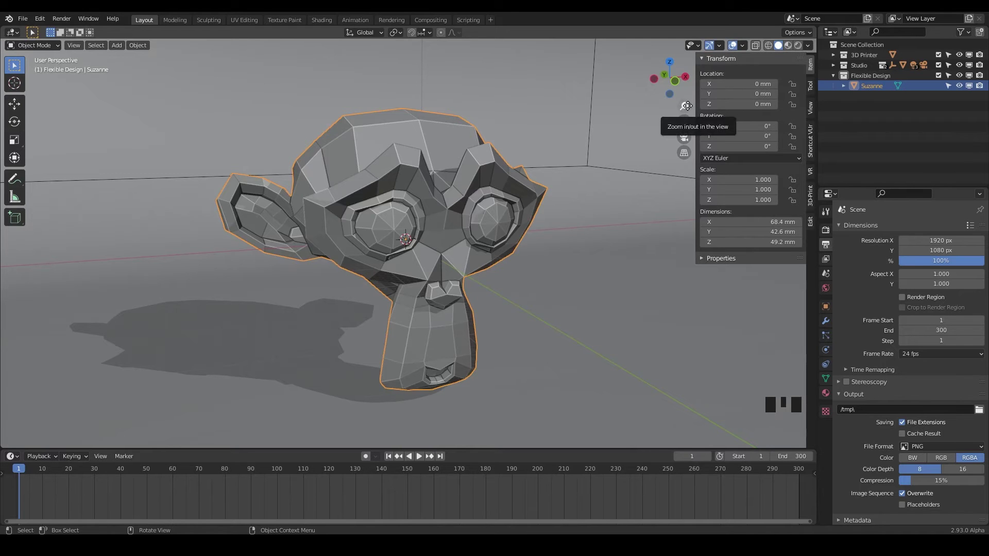
- Zoom in and out on the Suzanne head, from a close-up of its mesh faces back to the whole model
{"action": "left_click_drag", "start_coordinate": [684, 104], "coordinate": [683, 111]}
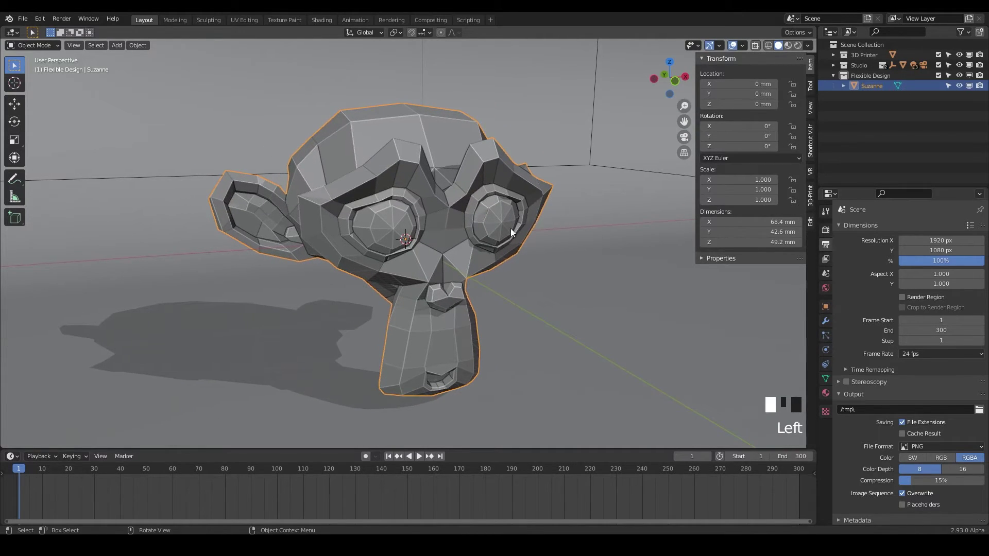
{"action": "scroll", "coordinate": [507, 313], "scroll_direction": "down", "scroll_amount": 5}
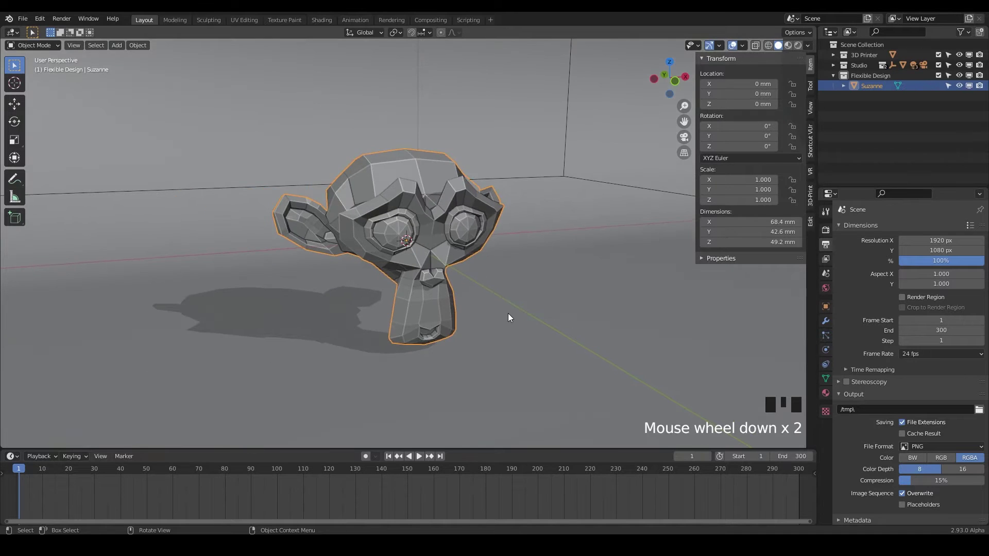
{"action": "scroll", "coordinate": [507, 314], "scroll_direction": "up", "scroll_amount": 4}
{"action": "scroll", "coordinate": [508, 314], "scroll_direction": "down", "scroll_amount": 6}
{"action": "scroll", "coordinate": [507, 313], "scroll_direction": "up", "scroll_amount": 6}
{"action": "scroll", "coordinate": [507, 313], "scroll_direction": "down", "scroll_amount": 3}
{"action": "scroll", "coordinate": [509, 315], "scroll_direction": "up", "scroll_amount": 4}
{"action": "scroll", "coordinate": [508, 315], "scroll_direction": "down", "scroll_amount": 3}
{"action": "scroll", "coordinate": [509, 314], "scroll_direction": "up", "scroll_amount": 3}
{"action": "scroll", "coordinate": [509, 315], "scroll_direction": "down", "scroll_amount": 2}
{"action": "scroll", "coordinate": [509, 314], "scroll_direction": "up", "scroll_amount": 2}
{"action": "scroll", "coordinate": [508, 314], "scroll_direction": "down", "scroll_amount": 4}
{"action": "scroll", "coordinate": [509, 314], "scroll_direction": "up", "scroll_amount": 2}
{"action": "scroll", "coordinate": [508, 314], "scroll_direction": "down", "scroll_amount": 2}
{"action": "scroll", "coordinate": [508, 314], "scroll_direction": "up", "scroll_amount": 2}
{"action": "scroll", "coordinate": [509, 314], "scroll_direction": "down", "scroll_amount": 3}
{"action": "scroll", "coordinate": [508, 315], "scroll_direction": "up", "scroll_amount": 19}
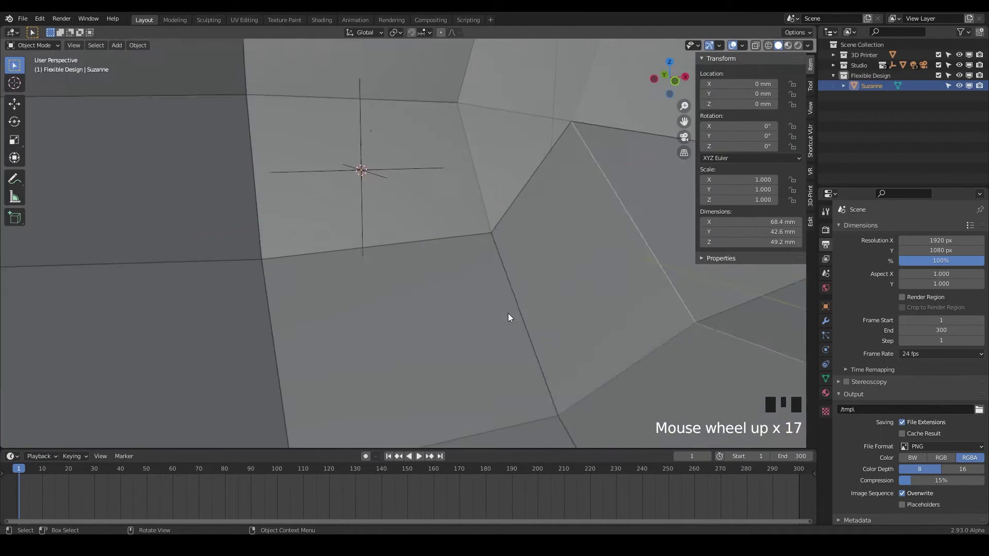
{"action": "scroll", "coordinate": [508, 314], "scroll_direction": "down", "scroll_amount": 18}
{"action": "scroll", "coordinate": [507, 317], "scroll_direction": "down", "scroll_amount": 1}
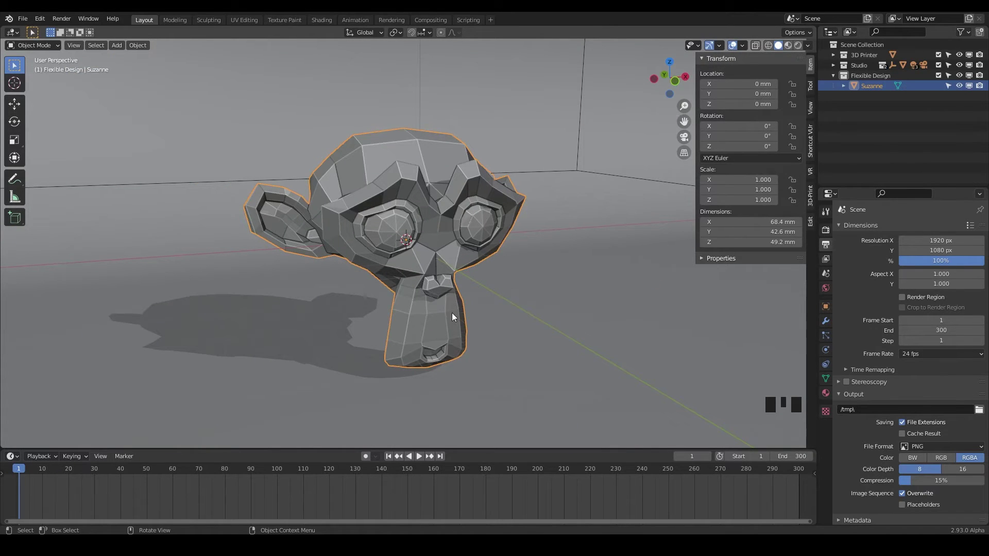
{"action": "key", "text": "alt"}
{"action": "key", "text": "ctrl"}
{"action": "middle_click_drag", "start_coordinate": [450, 300], "coordinate": [389, 311], "text": "ctrl"}
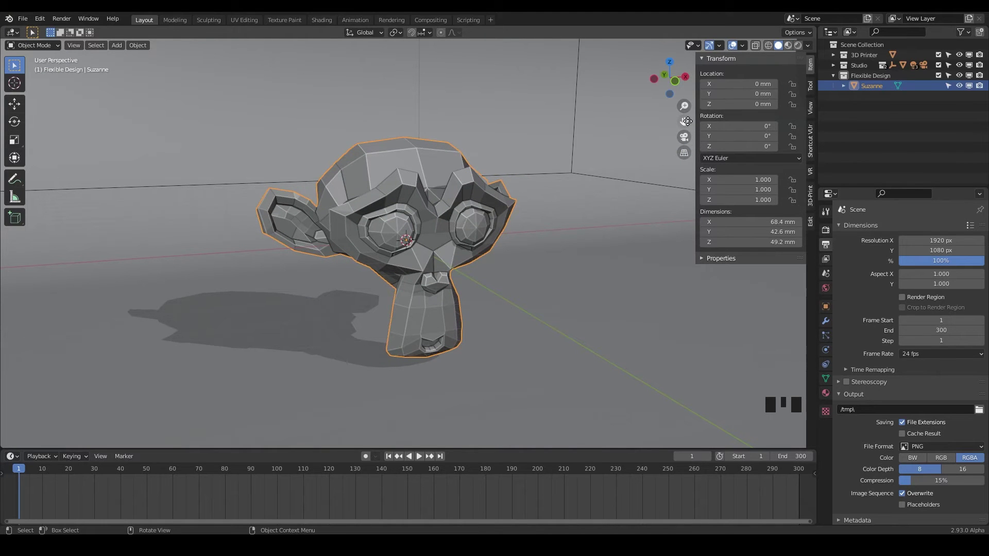
- Pan, orbit and zoom around the Suzanne head to inspect it from the front, both sides and behind
{"action": "mouse_move", "coordinate": [687, 121]}
{"action": "left_mouse_down"}
{"action": "mouse_move", "coordinate": [631, 108]}
{"action": "mouse_move", "coordinate": [693, 108]}
{"action": "mouse_move", "coordinate": [664, 75]}
{"action": "mouse_move", "coordinate": [646, 126]}
{"action": "mouse_move", "coordinate": [614, 83]}
{"action": "mouse_move", "coordinate": [687, 122]}
{"action": "left_mouse_up"}
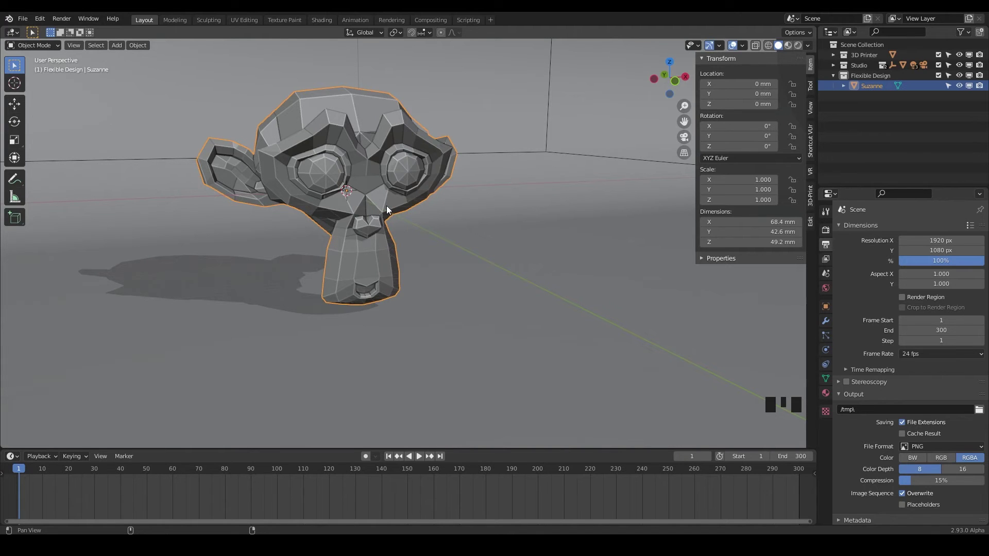
{"action": "middle_click_drag", "start_coordinate": [387, 209], "coordinate": [439, 218], "text": "shift"}
{"action": "middle_click_drag", "start_coordinate": [447, 279], "coordinate": [411, 299]}
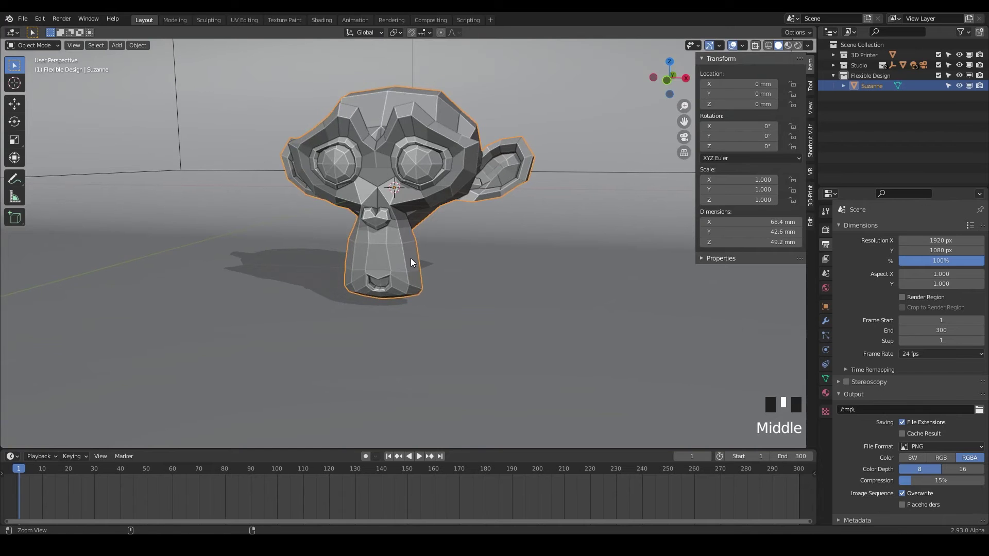
{"action": "middle_click_drag", "start_coordinate": [410, 259], "coordinate": [470, 230], "text": "ctrl"}
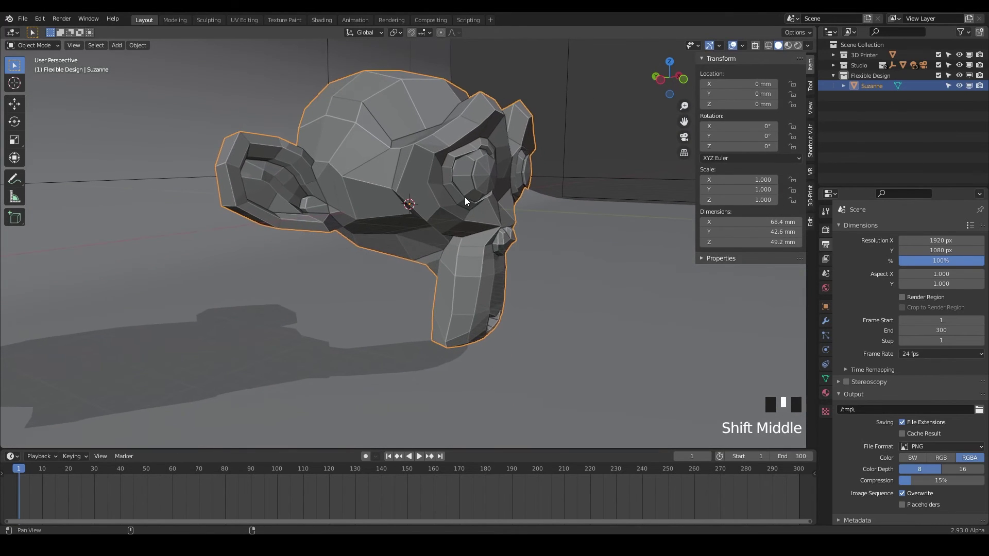
{"action": "middle_click_drag", "start_coordinate": [470, 234], "coordinate": [378, 234]}
{"action": "middle_click_drag", "start_coordinate": [456, 237], "coordinate": [406, 266], "text": "shift"}
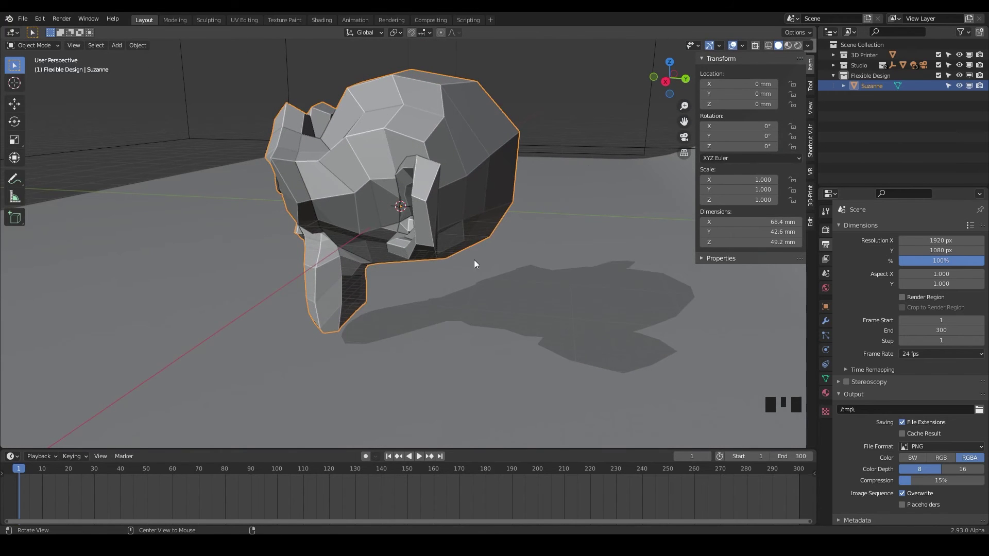
{"action": "middle_click_drag", "start_coordinate": [469, 266], "coordinate": [444, 255]}
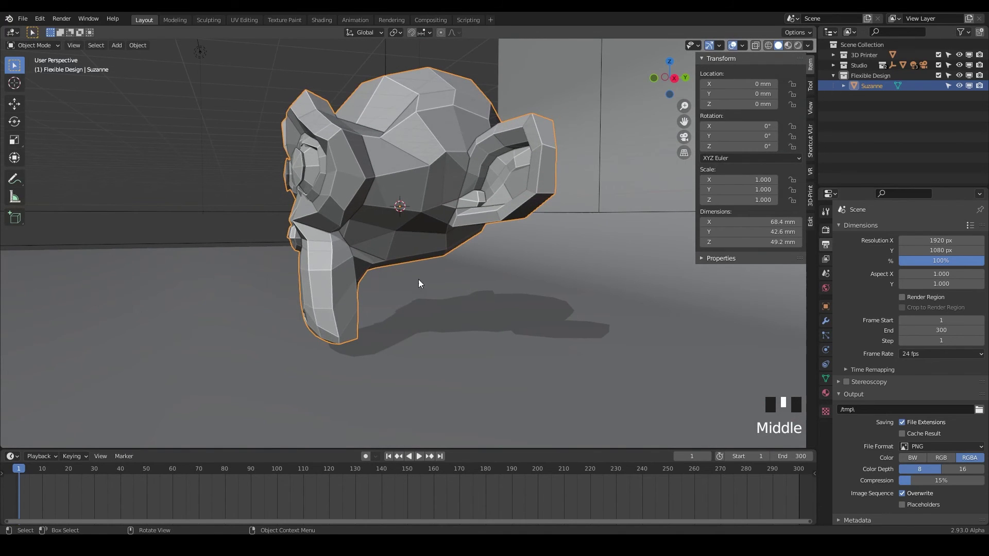